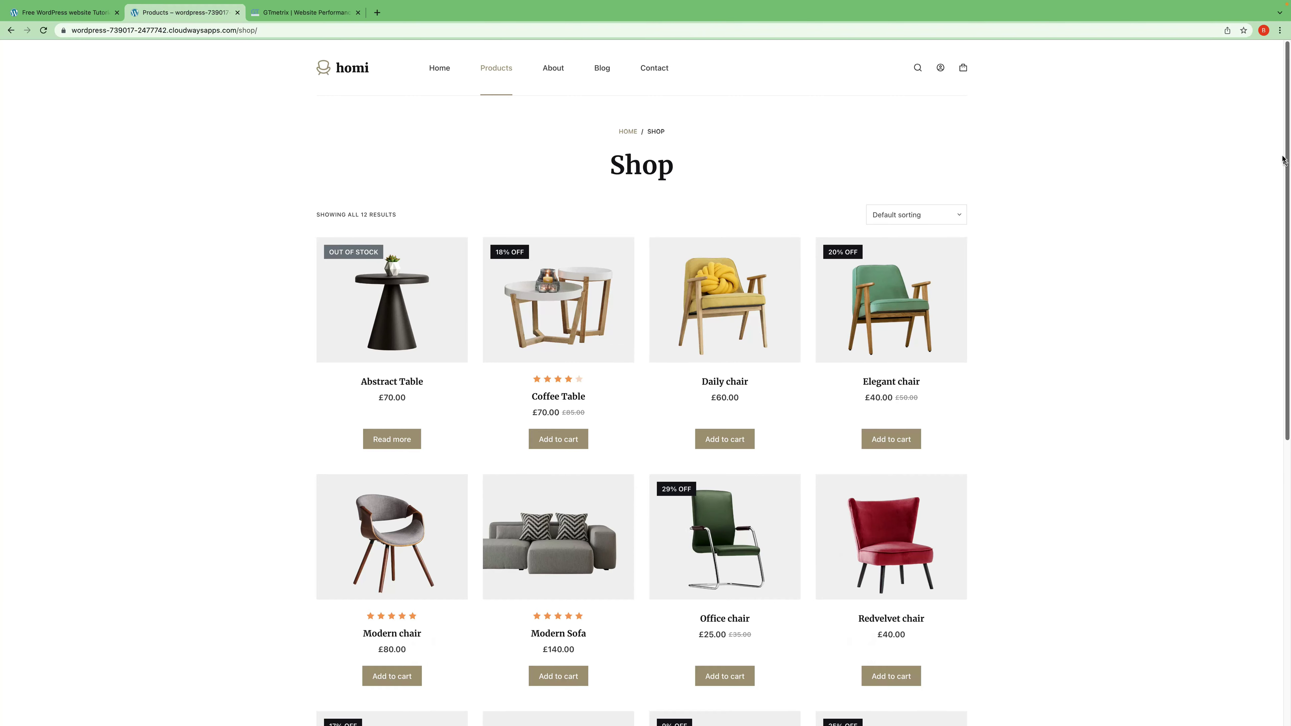
Look through the product listing on the store's Shop page.
{"action": "scroll", "coordinate": [1287, 144], "scroll_direction": "down", "scroll_amount": 2}
{"action": "scroll", "coordinate": [1287, 143], "scroll_direction": "up", "scroll_amount": 2}
{"action": "scroll", "coordinate": [1288, 149], "scroll_direction": "down", "scroll_amount": 3}
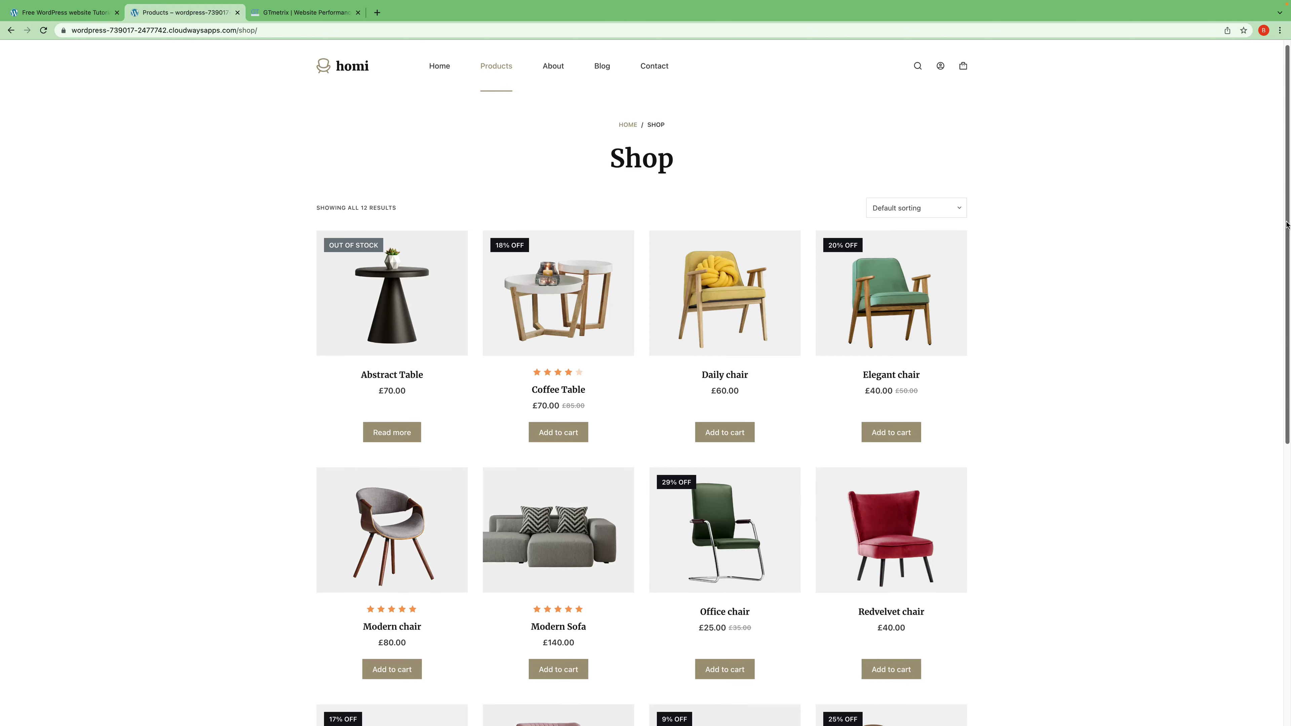
{"action": "scroll", "coordinate": [1288, 150], "scroll_direction": "up", "scroll_amount": 3}
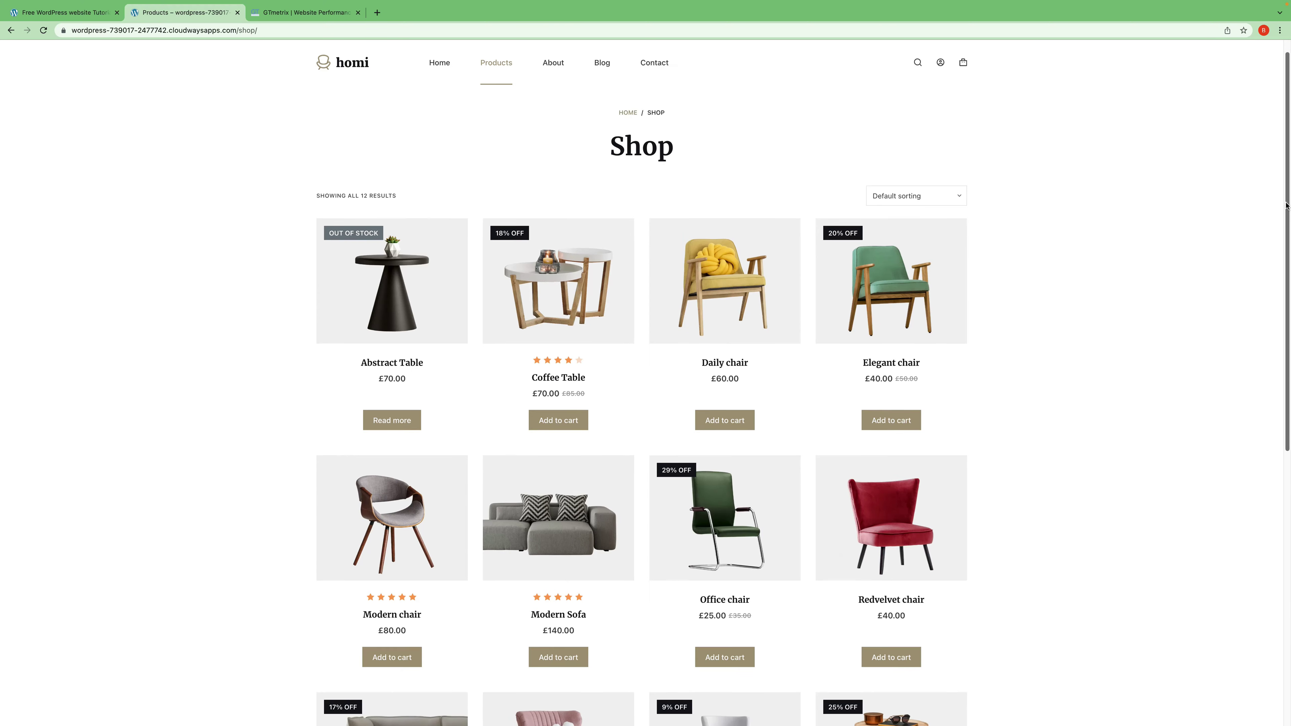
{"action": "scroll", "coordinate": [1288, 160], "scroll_direction": "down", "scroll_amount": 5}
{"action": "scroll", "coordinate": [1289, 160], "scroll_direction": "up", "scroll_amount": 5}
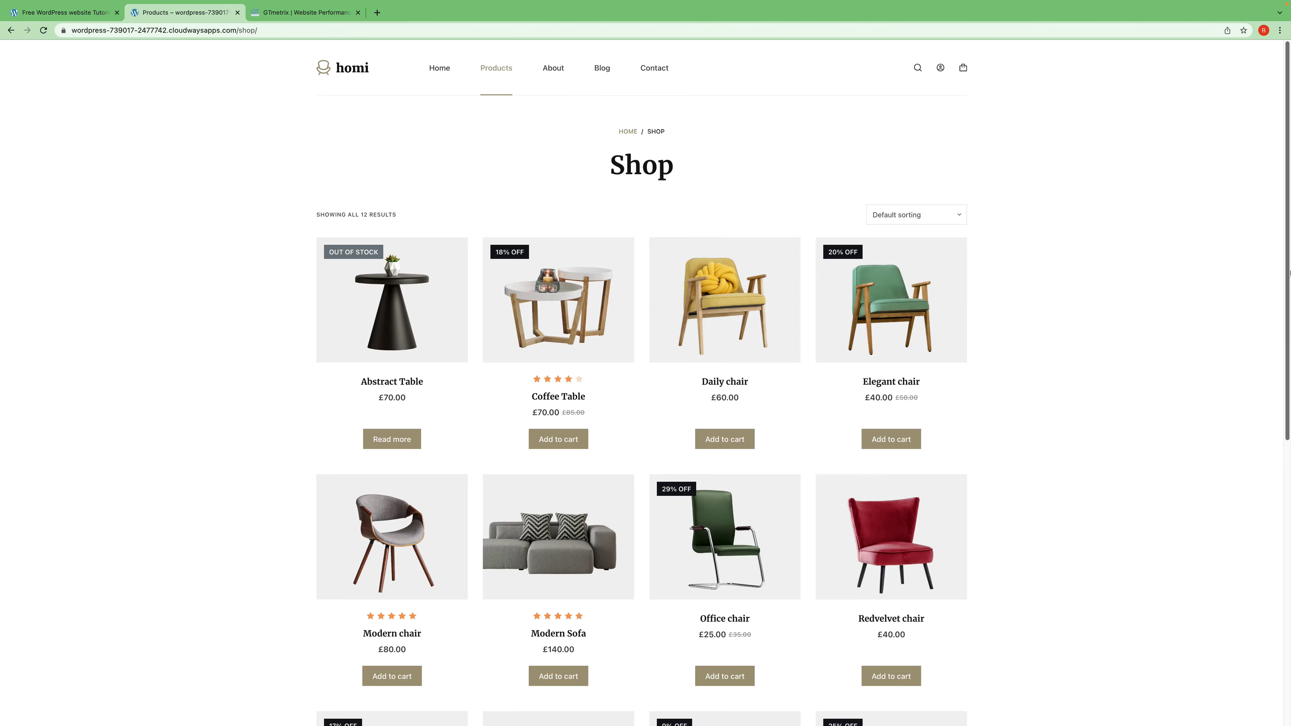
{"action": "scroll", "coordinate": [1288, 272], "scroll_direction": "down", "scroll_amount": 10}
{"action": "scroll", "coordinate": [1269, 173], "scroll_direction": "up", "scroll_amount": 10}
Copy the Shop page's address and run a GTmetrix performance test on it.
{"action": "left_click", "coordinate": [278, 32]}
{"action": "key", "text": "ctrl+c"}
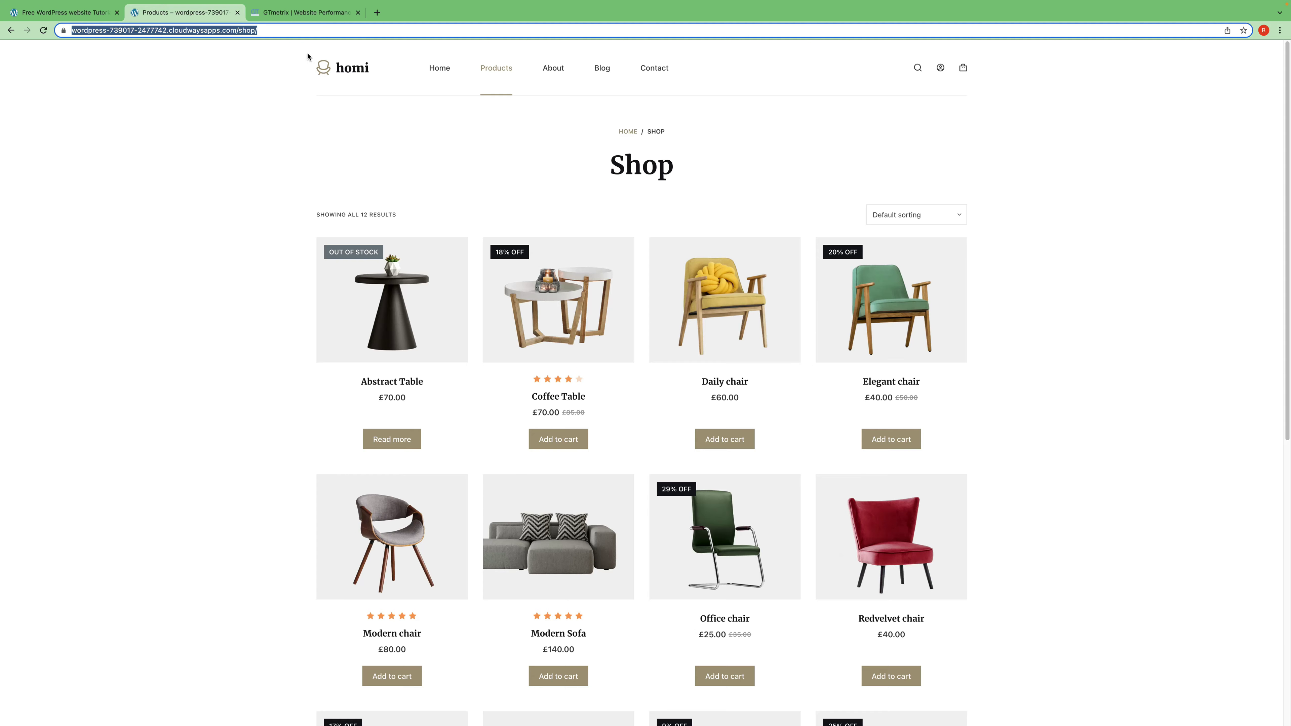
{"action": "left_click", "coordinate": [309, 13]}
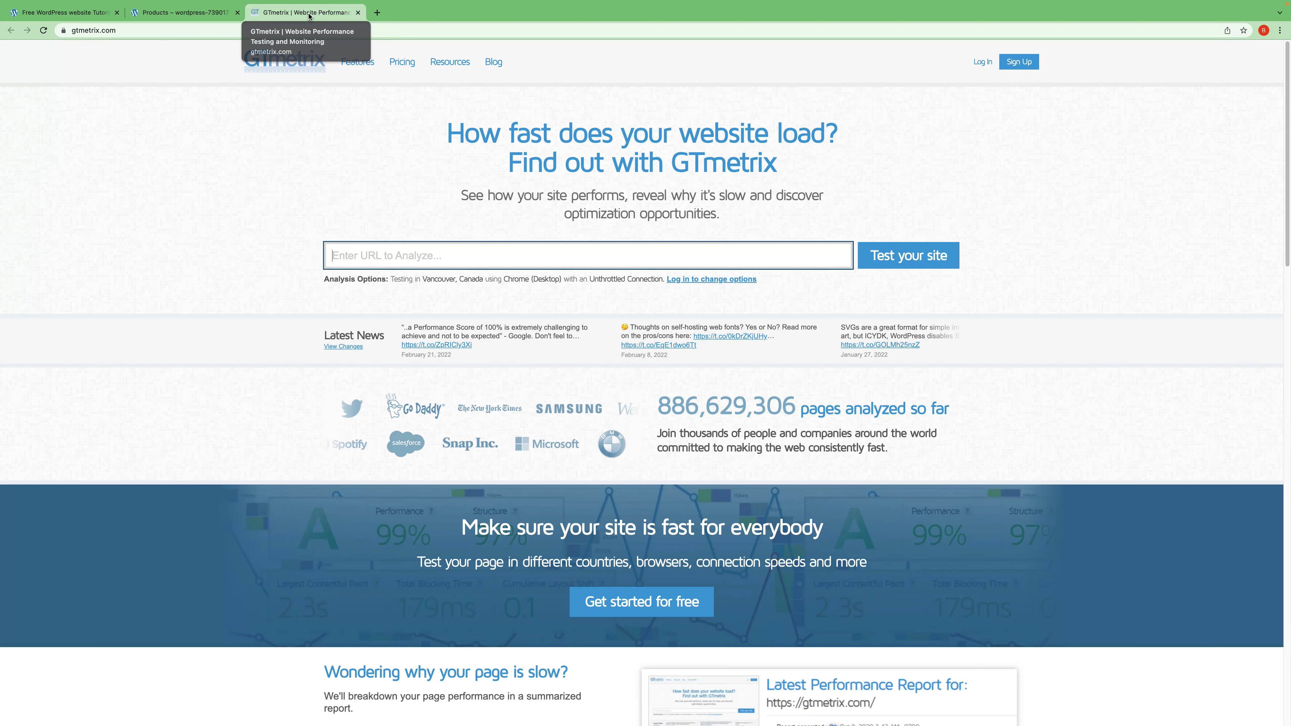
{"action": "right_click", "coordinate": [417, 255]}
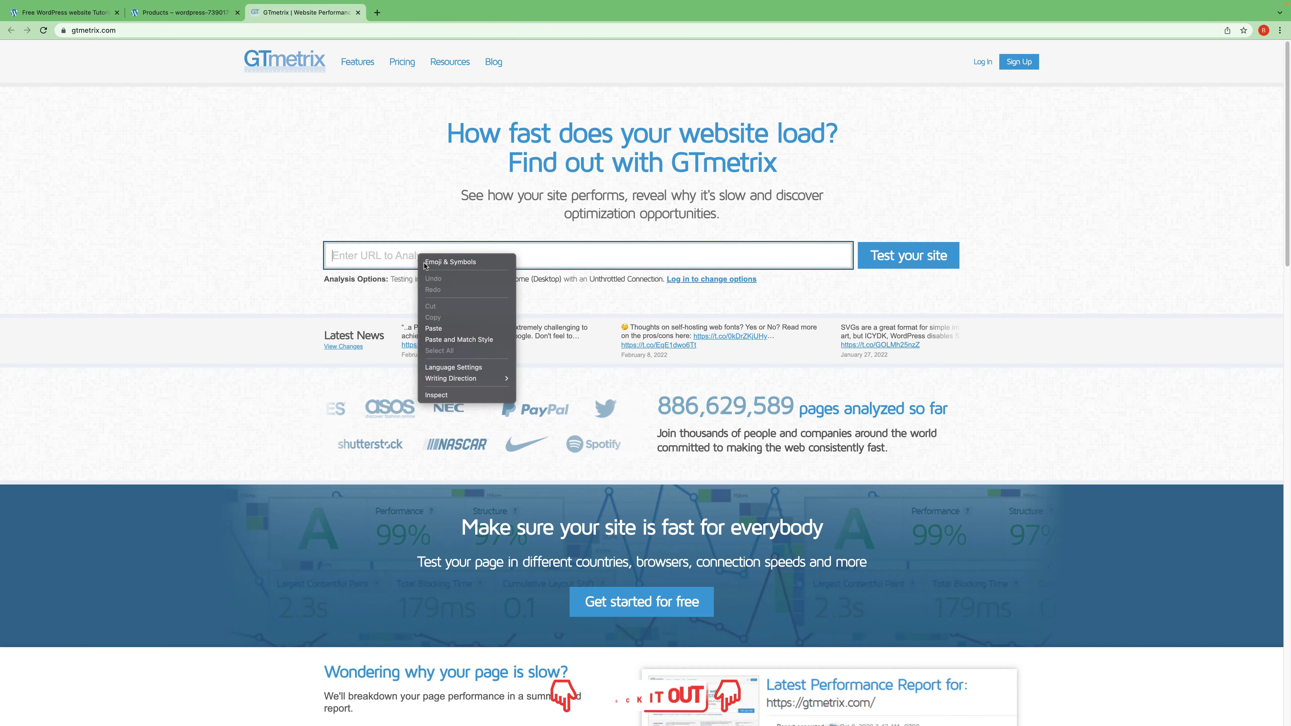
{"action": "left_click", "coordinate": [442, 326]}
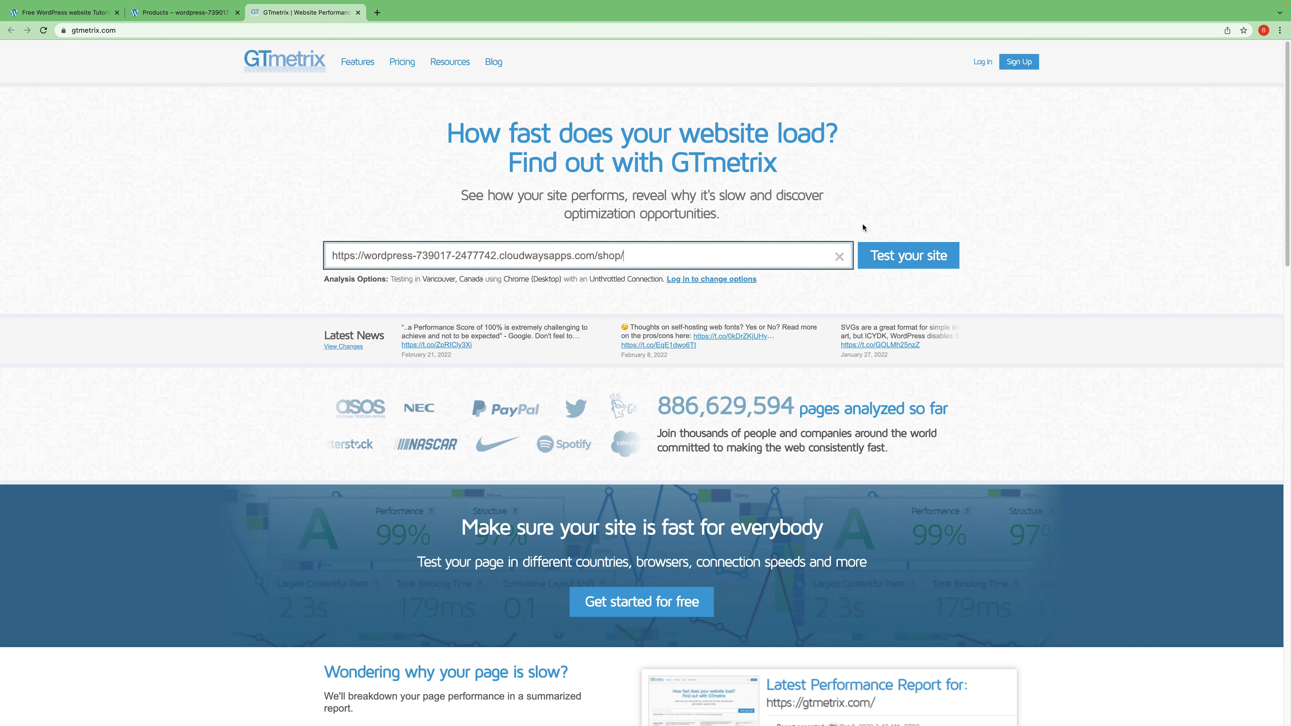
{"action": "left_click", "coordinate": [910, 256]}
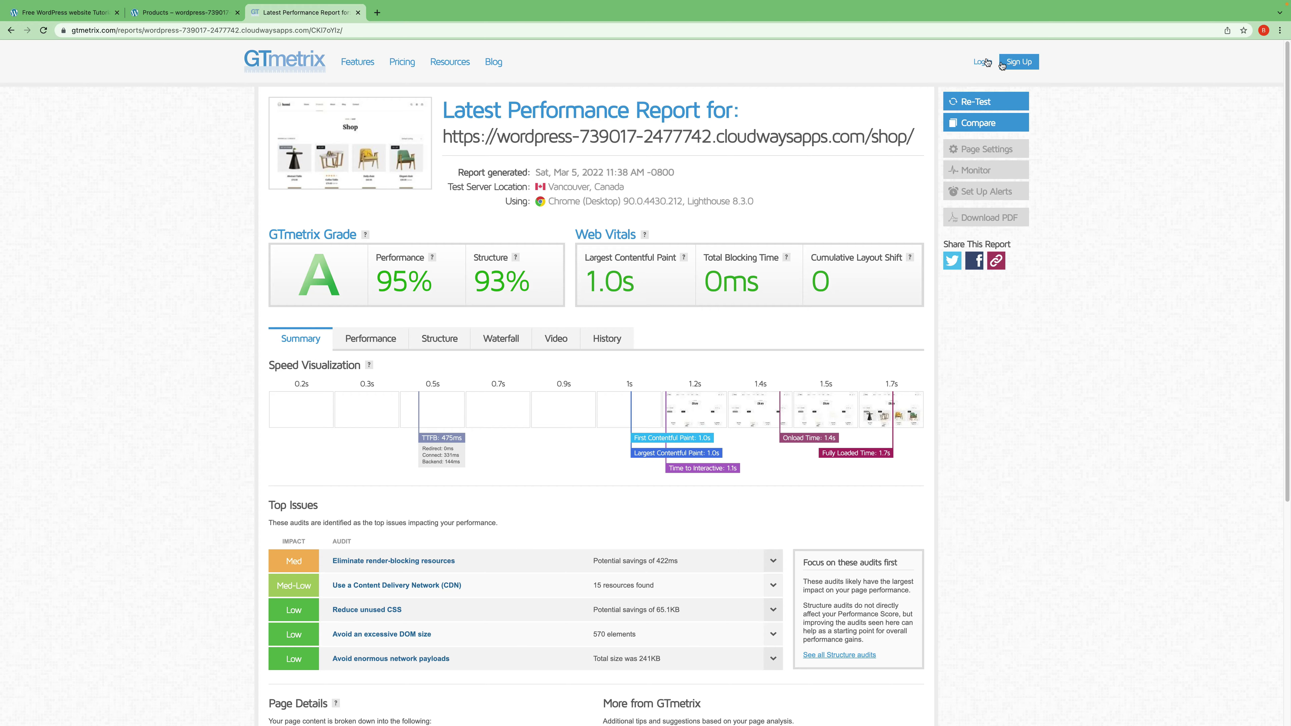
Sign up for a GTmetrix account and set the analysis test location to London, UK.
{"action": "left_click", "coordinate": [1017, 62]}
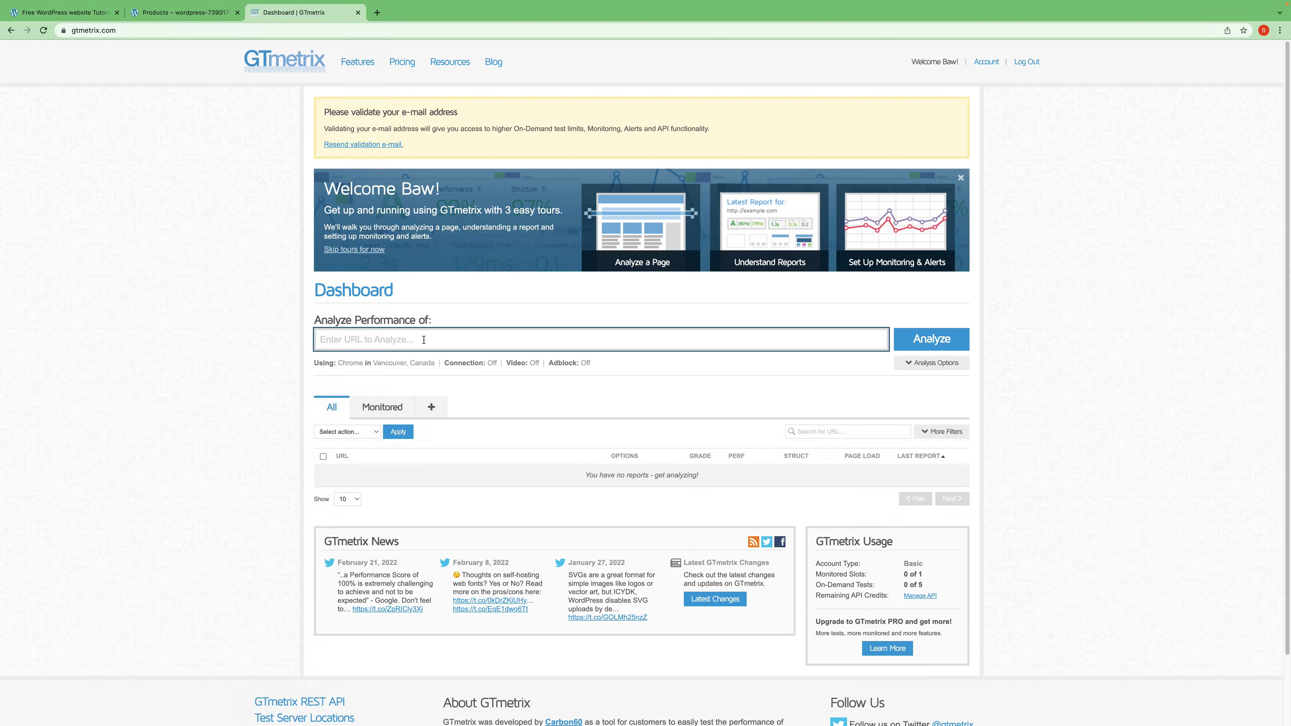
{"action": "left_click", "coordinate": [933, 362]}
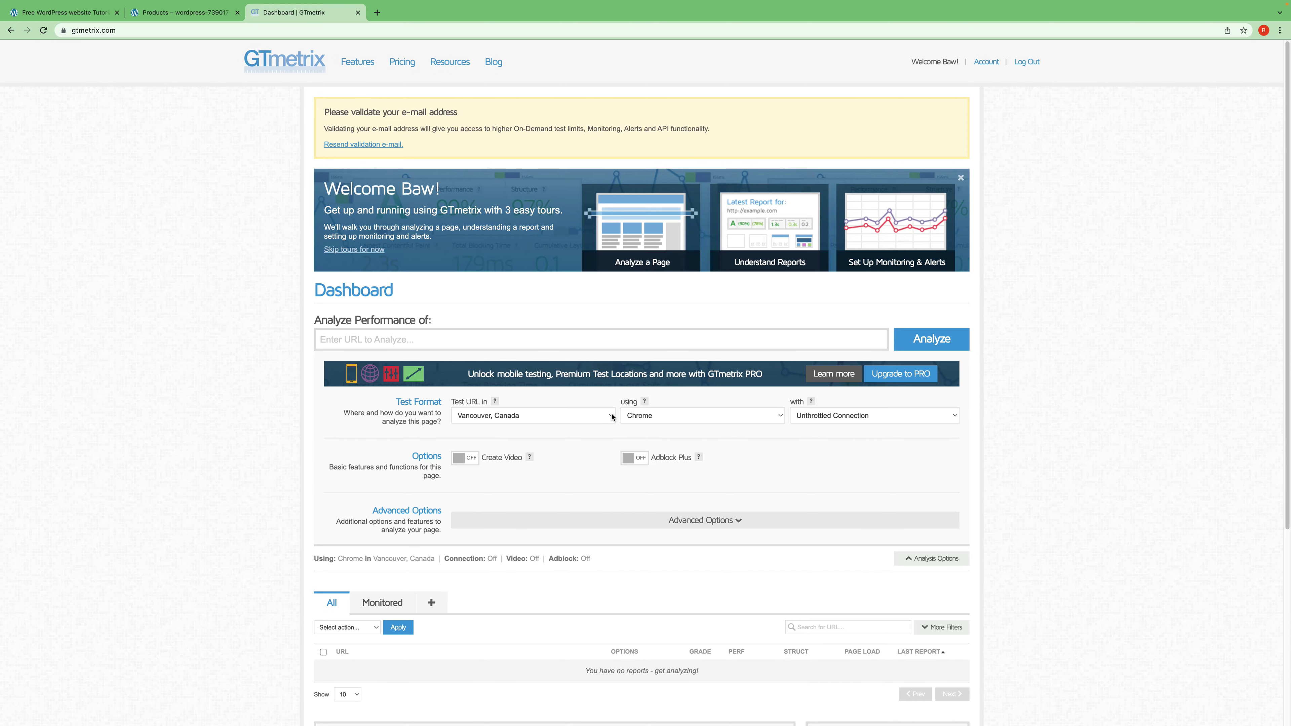
{"action": "left_click", "coordinate": [612, 417]}
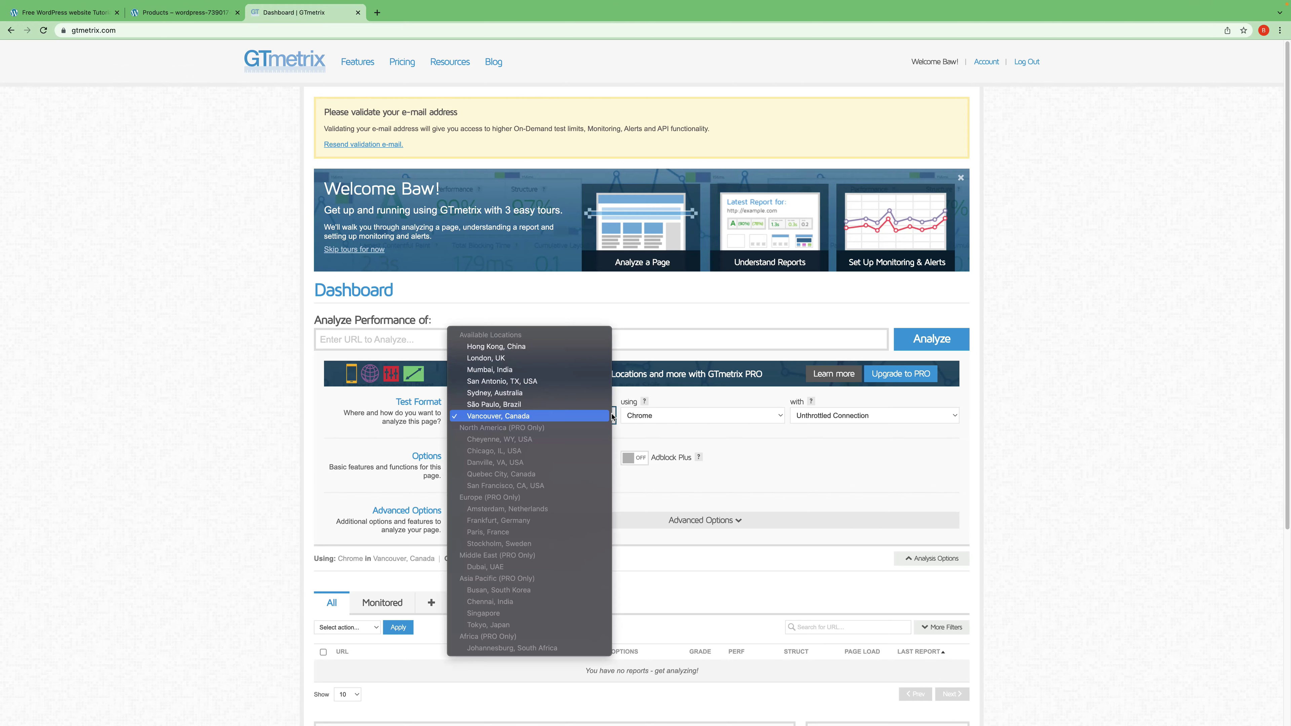
{"action": "left_click", "coordinate": [506, 358]}
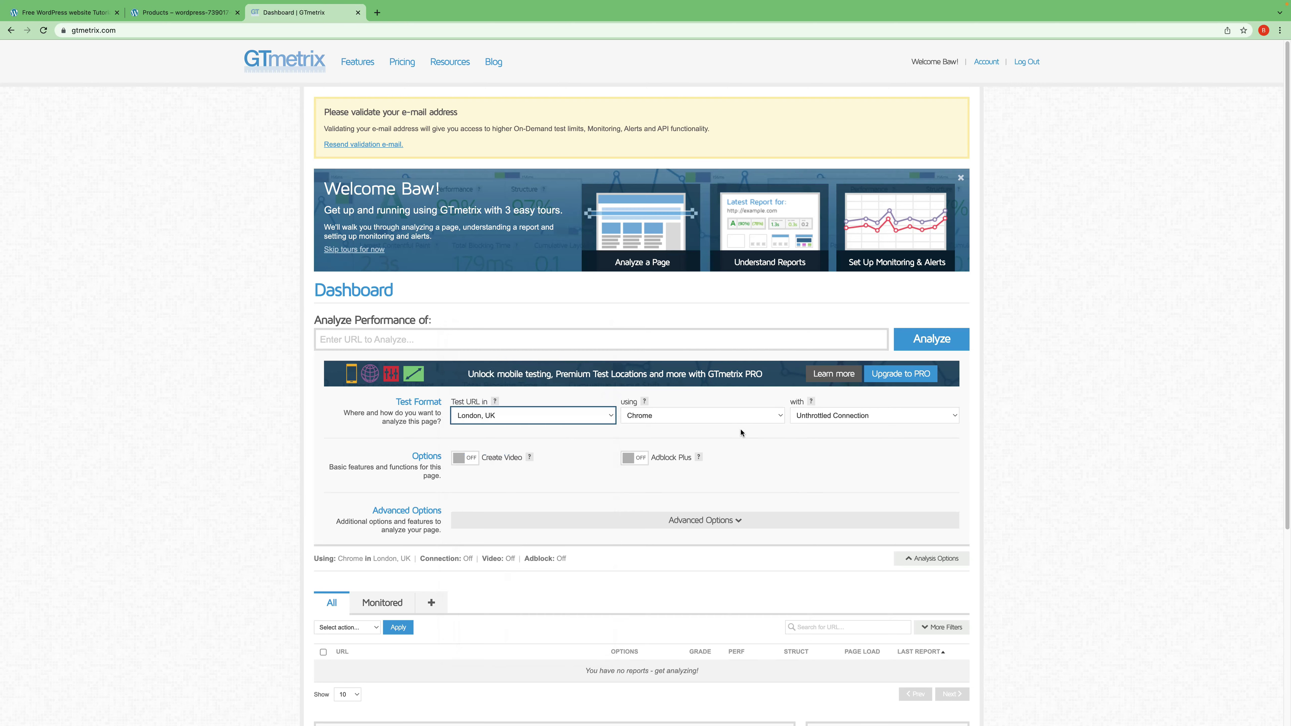
{"action": "left_click", "coordinate": [420, 341]}
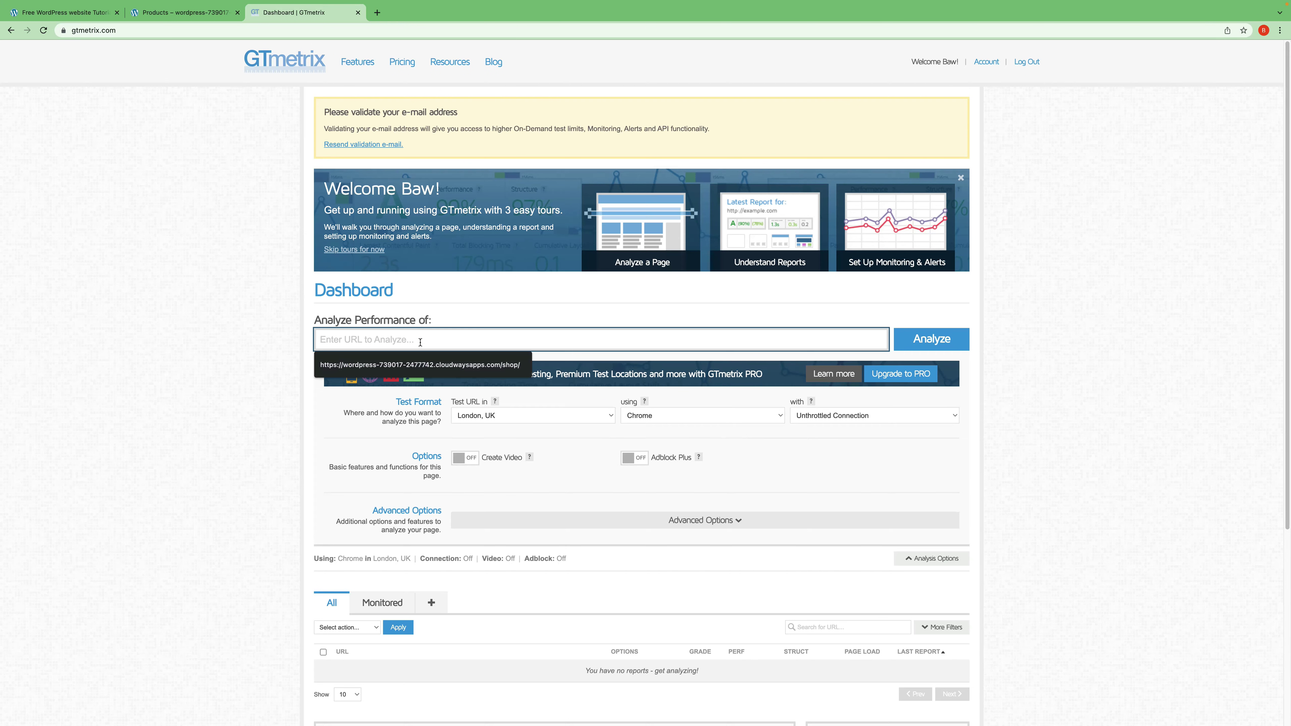
{"action": "key", "text": "Down"}
{"action": "key", "text": "Return"}
{"action": "left_click", "coordinate": [1069, 382]}
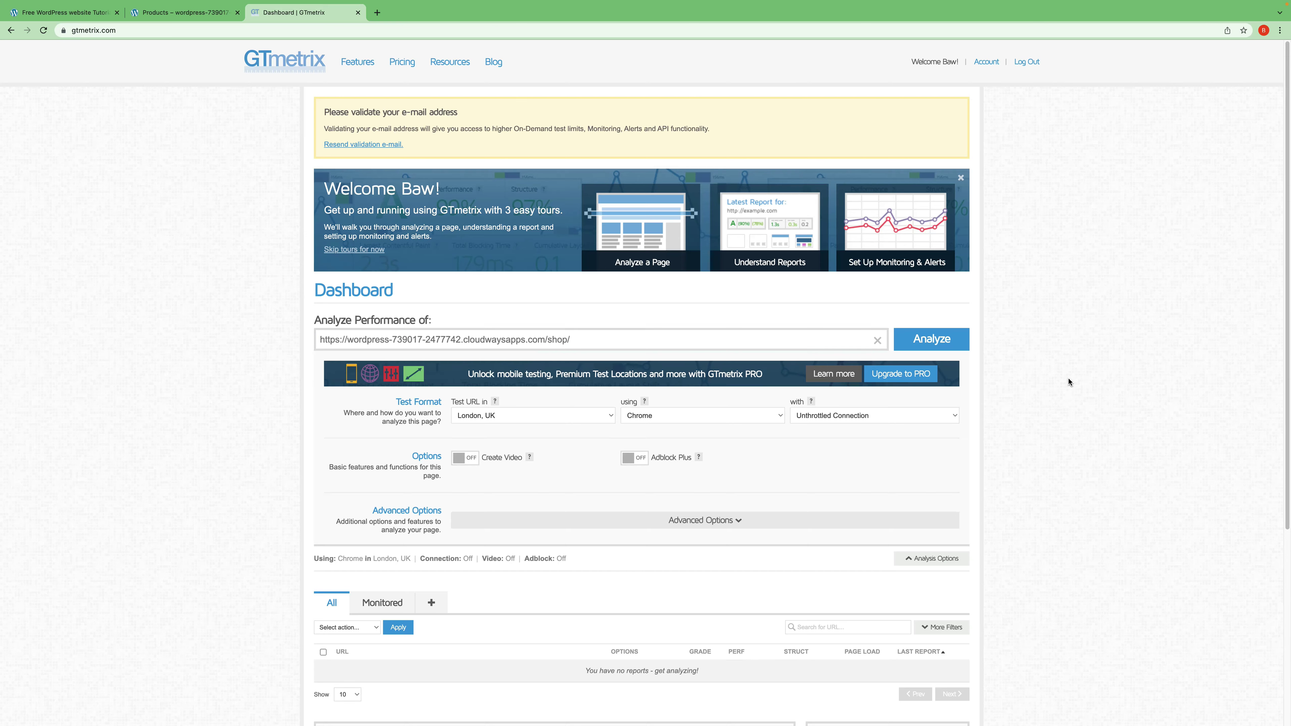
{"action": "left_click", "coordinate": [928, 345]}
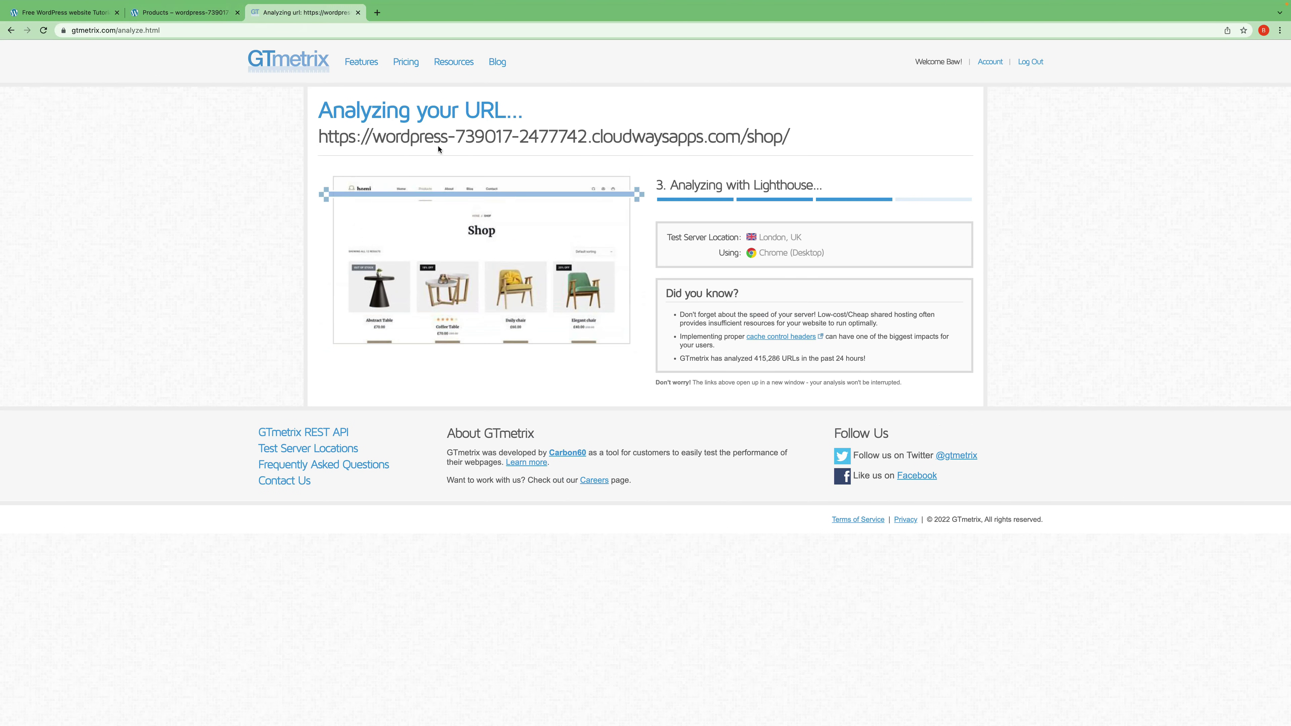
{"action": "left_click", "coordinate": [193, 16]}
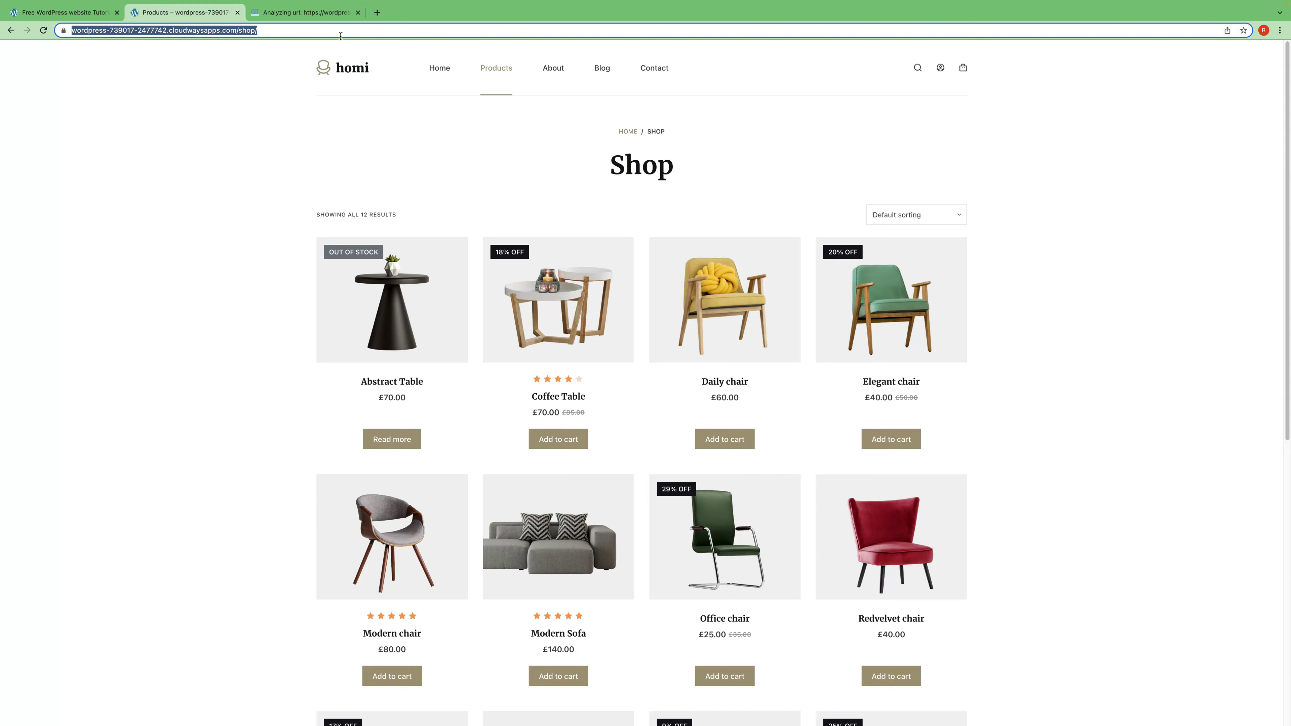
{"action": "left_click", "coordinate": [297, 13]}
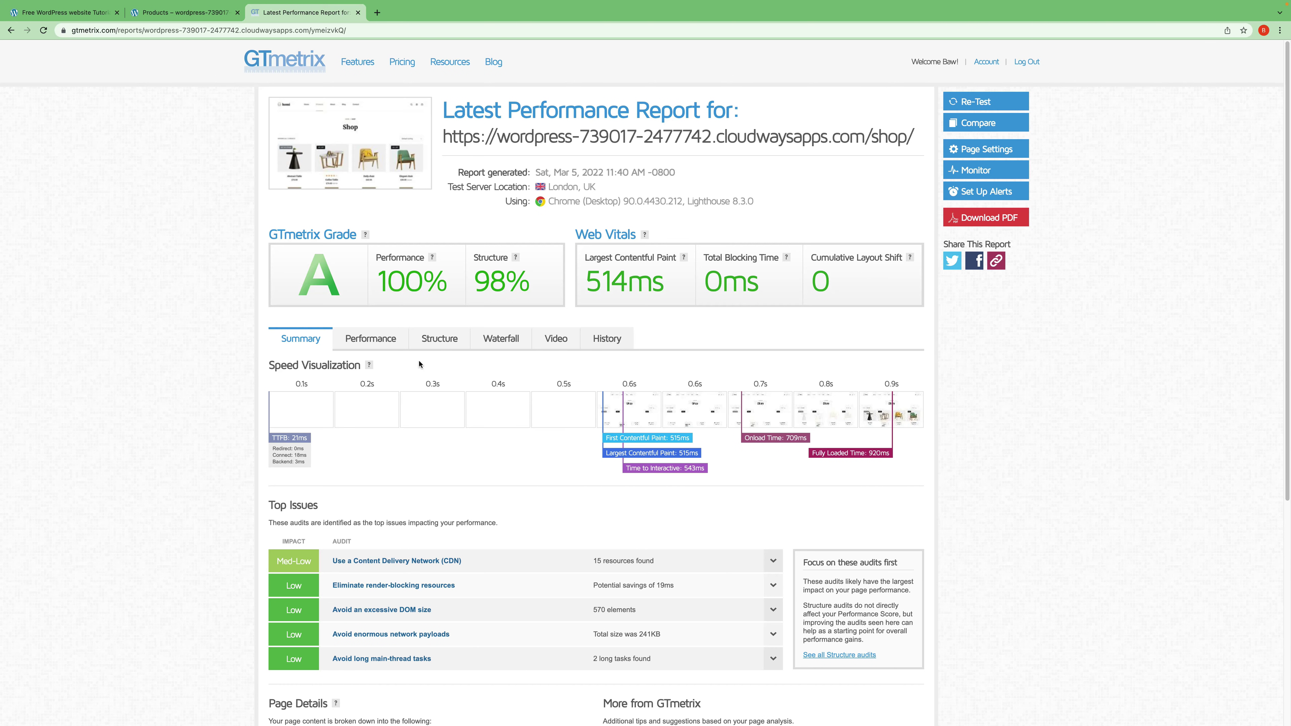
Examine the report's performance metrics with metric details turned on, along with its browser timings and structure audits.
{"action": "left_click", "coordinate": [370, 340]}
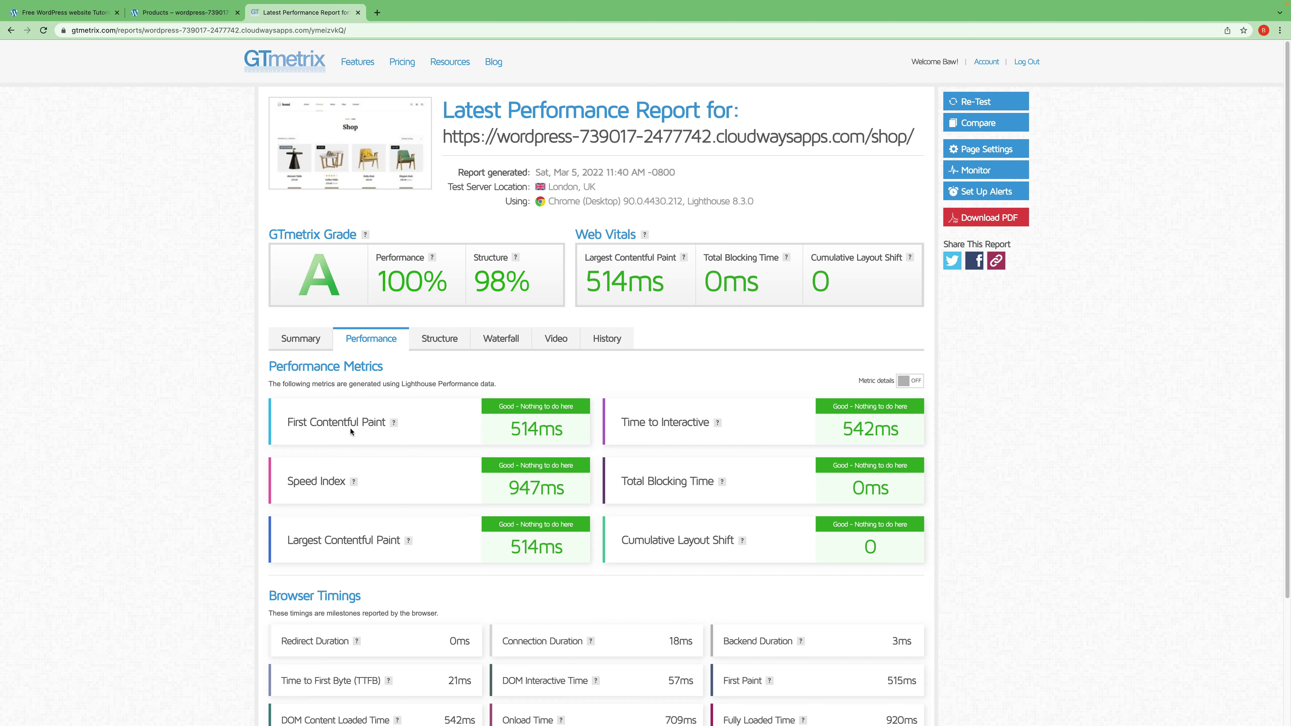
{"action": "left_click", "coordinate": [908, 382]}
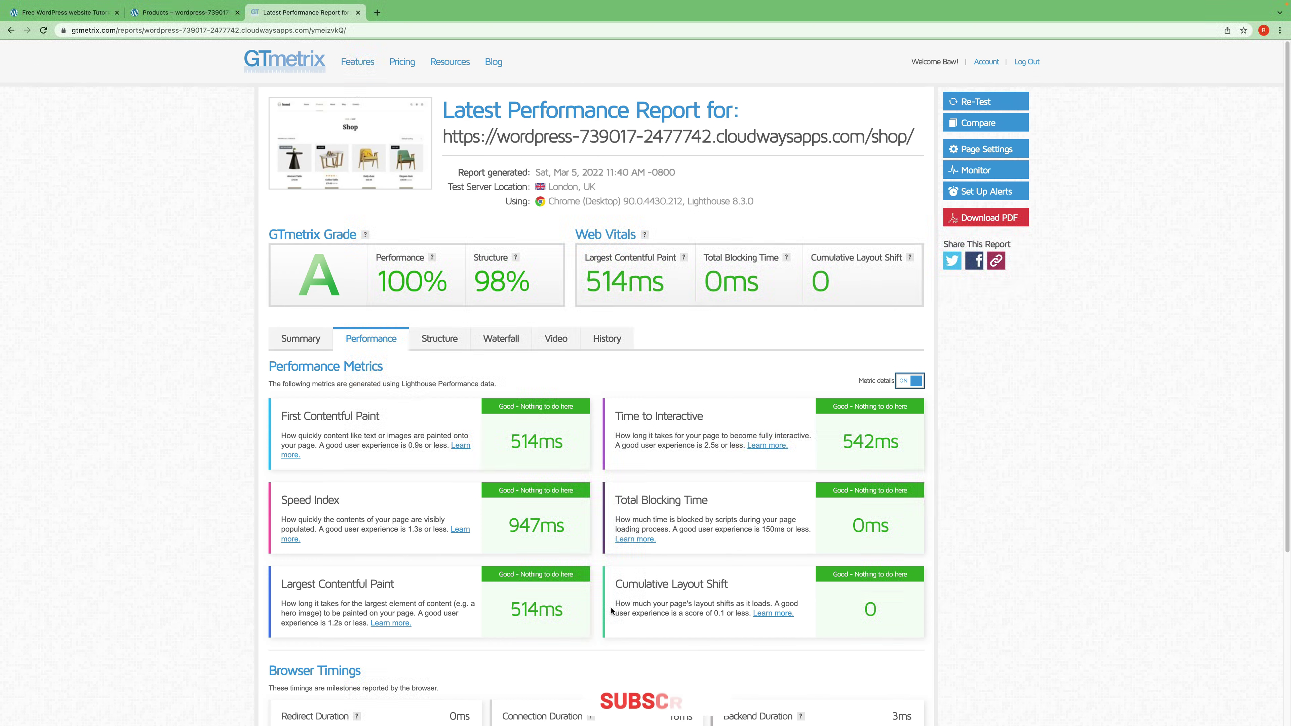
{"action": "scroll", "coordinate": [612, 615], "scroll_direction": "down", "scroll_amount": 1}
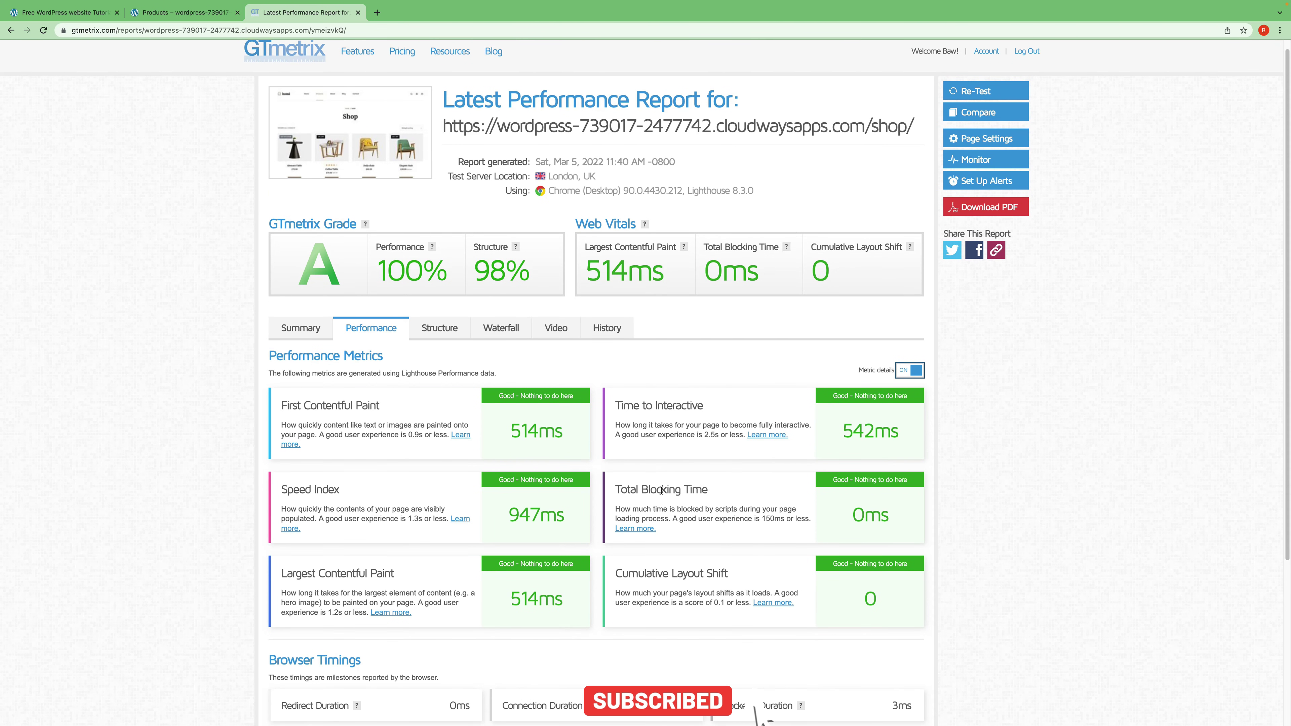
{"action": "scroll", "coordinate": [658, 516], "scroll_direction": "down", "scroll_amount": 4}
{"action": "scroll", "coordinate": [653, 519], "scroll_direction": "up", "scroll_amount": 4}
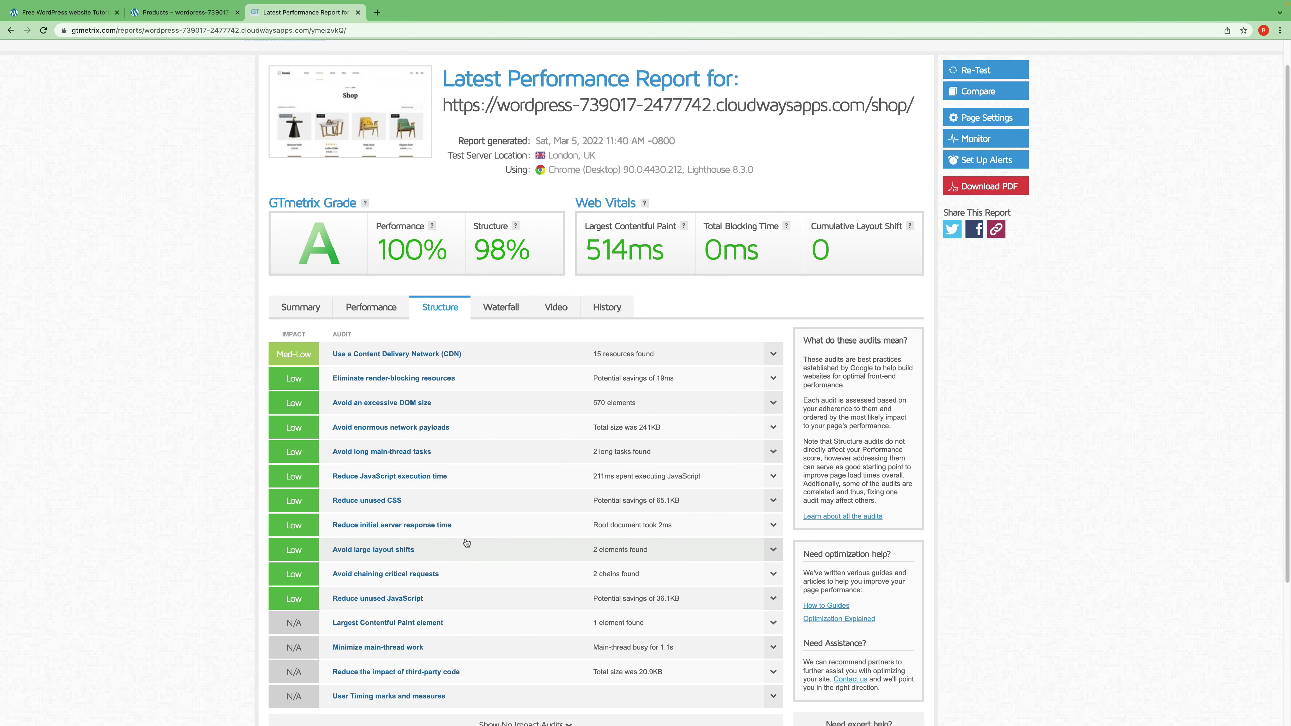
View the report's waterfall chart and filter its requests to images, HTML and CSS.
{"action": "left_click", "coordinate": [506, 313]}
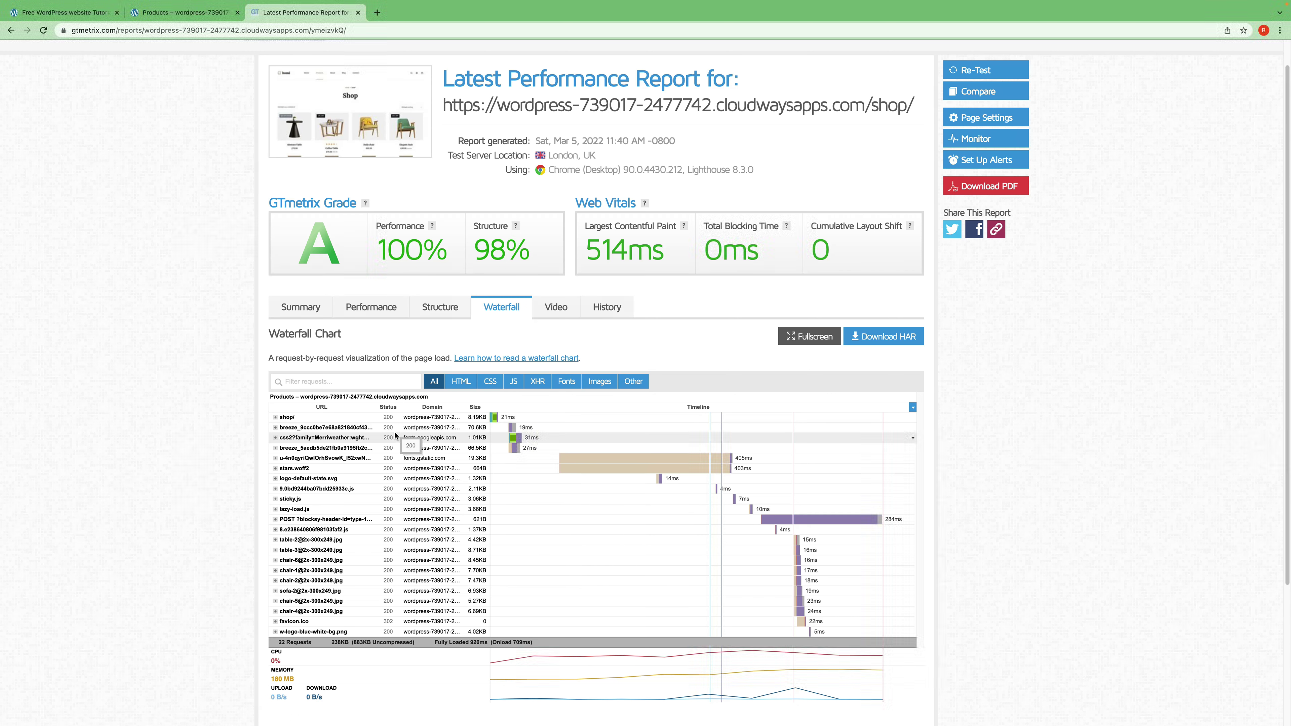
{"action": "mouse_move", "coordinate": [525, 422]}
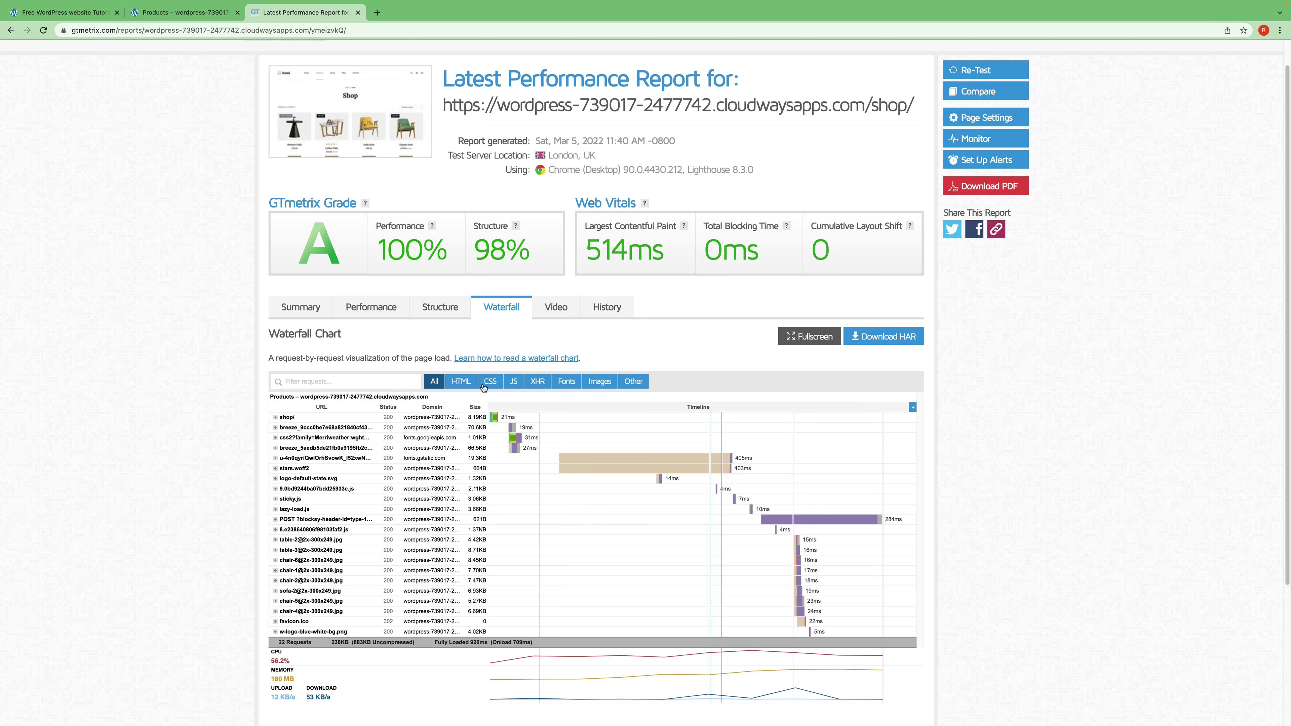
{"action": "left_click", "coordinate": [597, 382]}
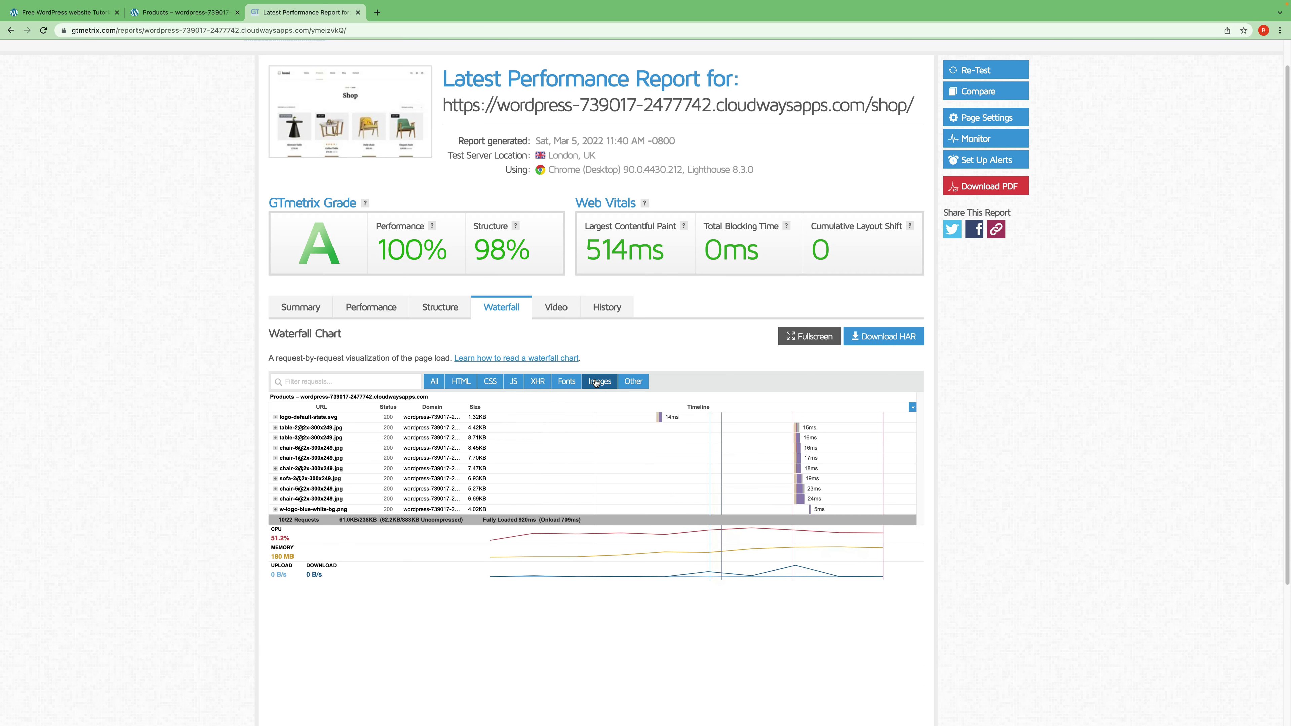
{"action": "left_click", "coordinate": [462, 383]}
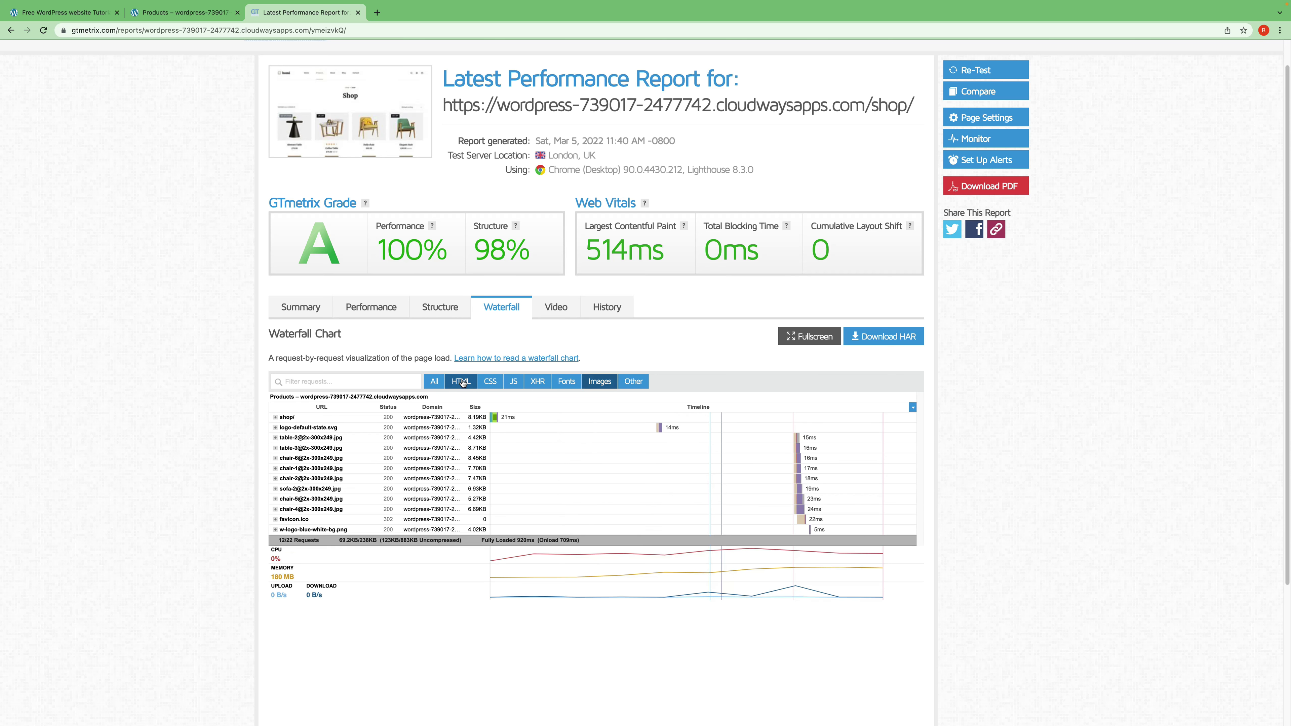
{"action": "left_click", "coordinate": [481, 383]}
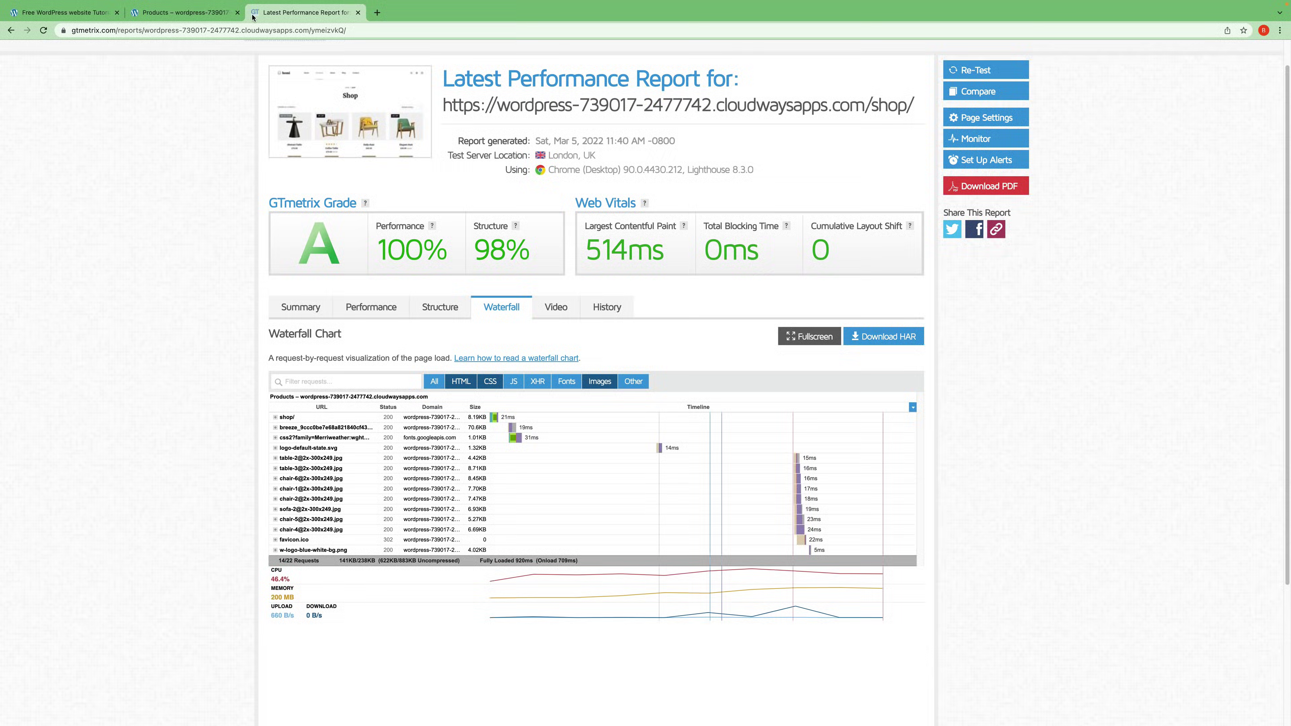
Switch back to the store site, view its home page and return to the Products page.
{"action": "left_click", "coordinate": [212, 15]}
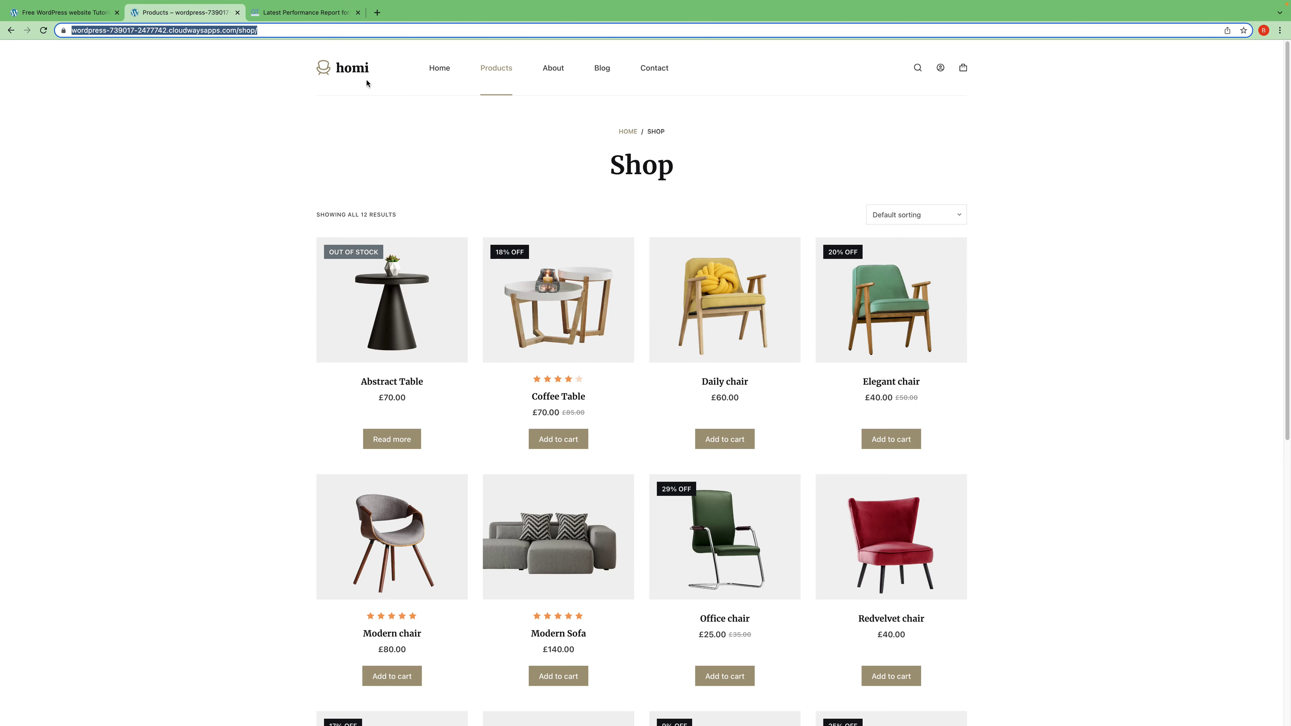
{"action": "left_click", "coordinate": [437, 71]}
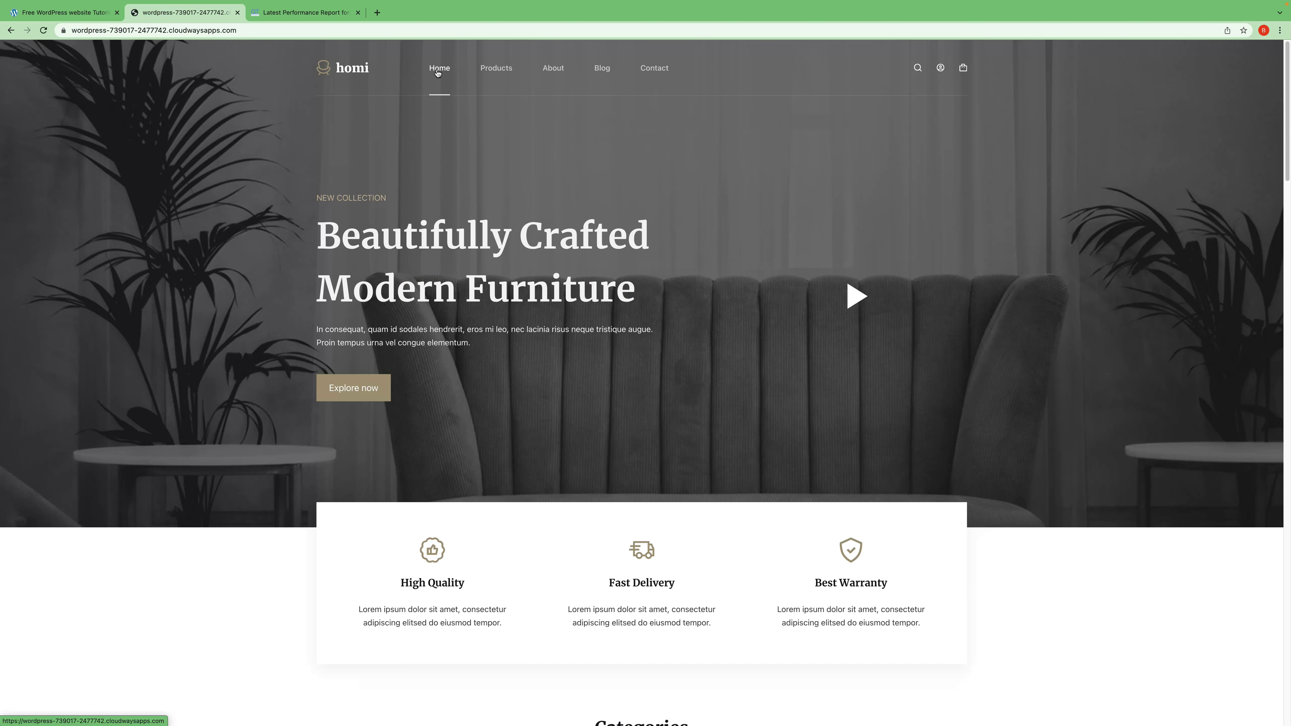
{"action": "left_click_drag", "start_coordinate": [1289, 144], "coordinate": [1290, 116]}
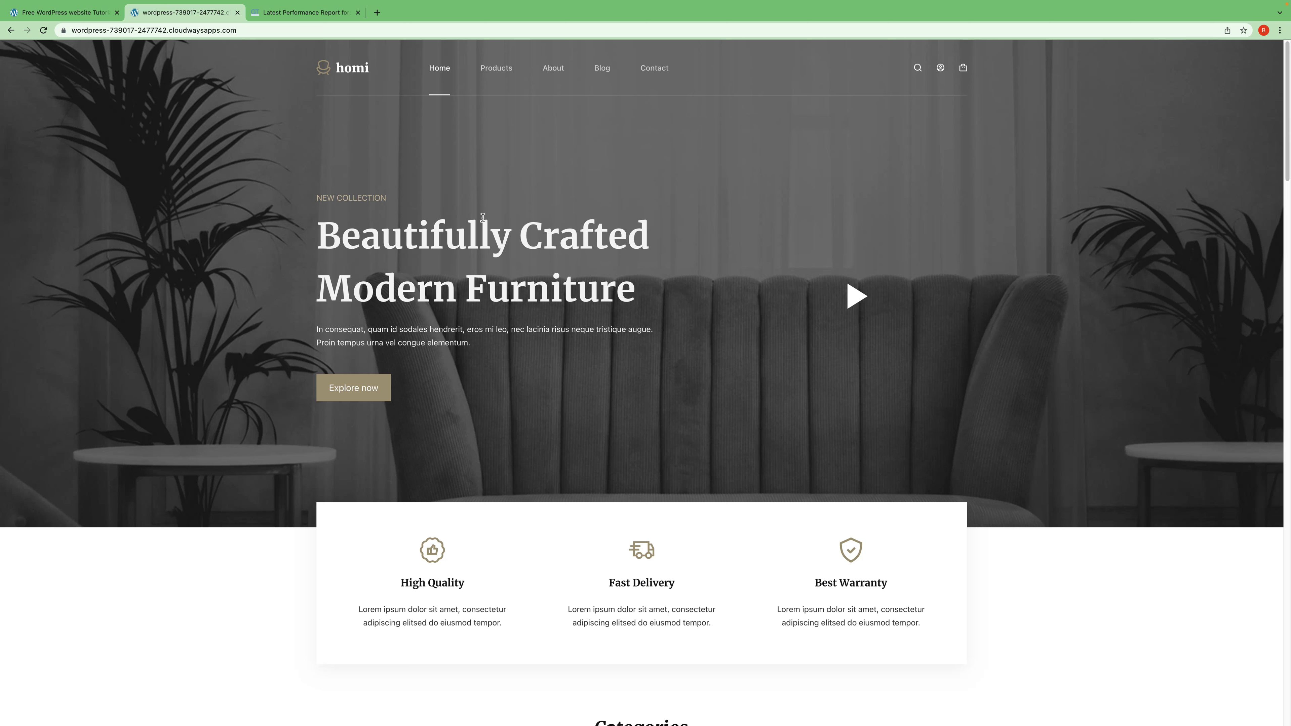
{"action": "left_click", "coordinate": [502, 69]}
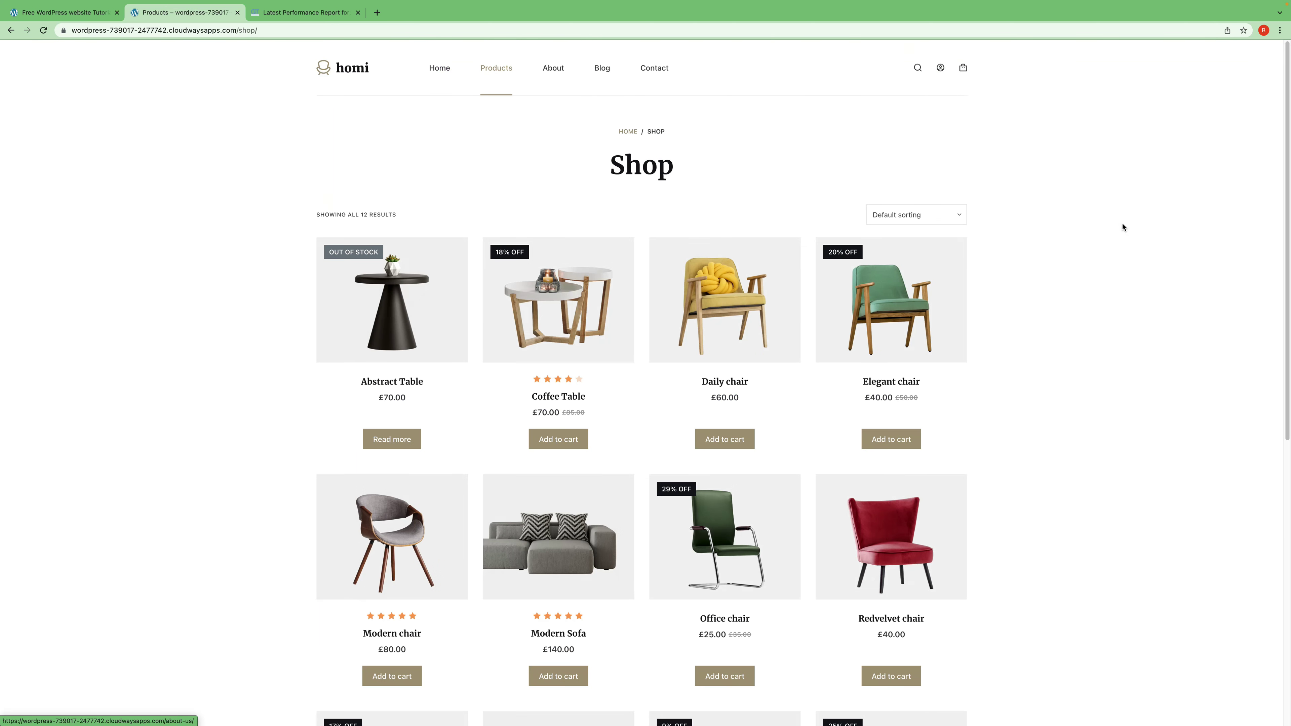
Open the Coffee Table product and look through its description and related products.
{"action": "left_click", "coordinate": [511, 327]}
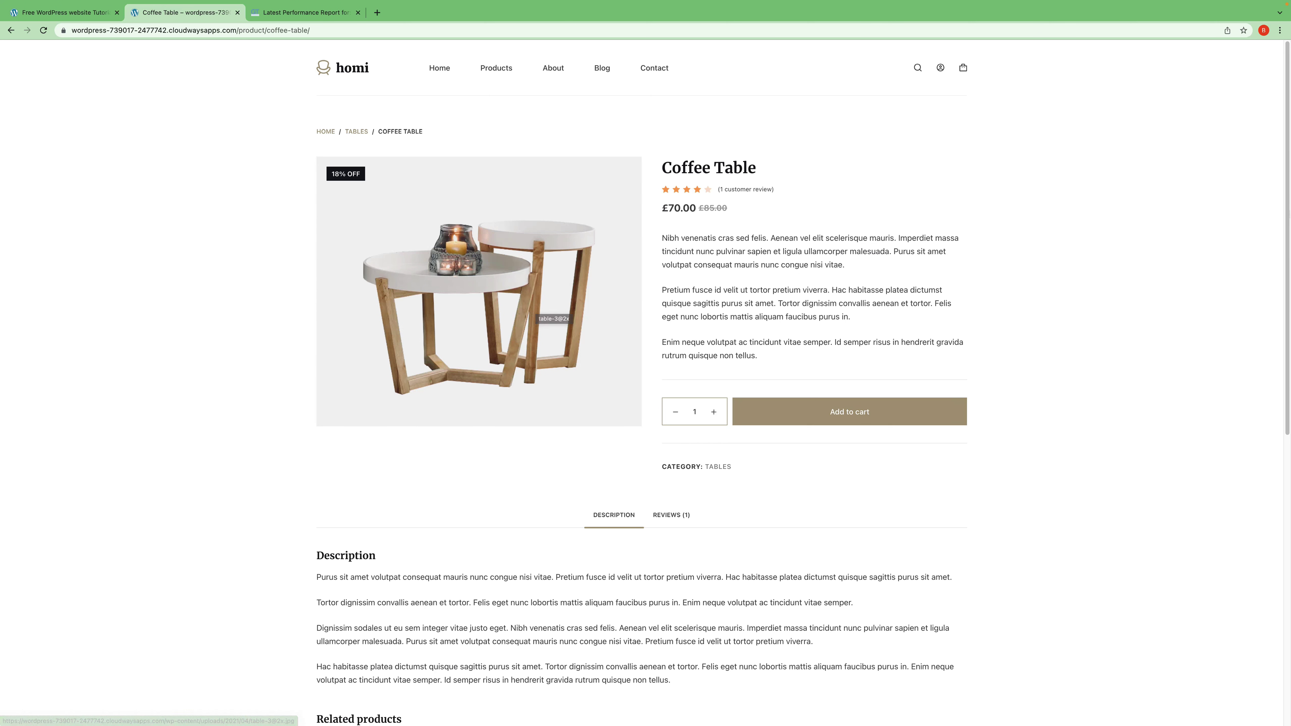
{"action": "mouse_move", "coordinate": [1288, 199]}
{"action": "left_mouse_down"}
{"action": "mouse_move", "coordinate": [1289, 381]}
{"action": "mouse_move", "coordinate": [1289, 196]}
{"action": "left_mouse_up"}
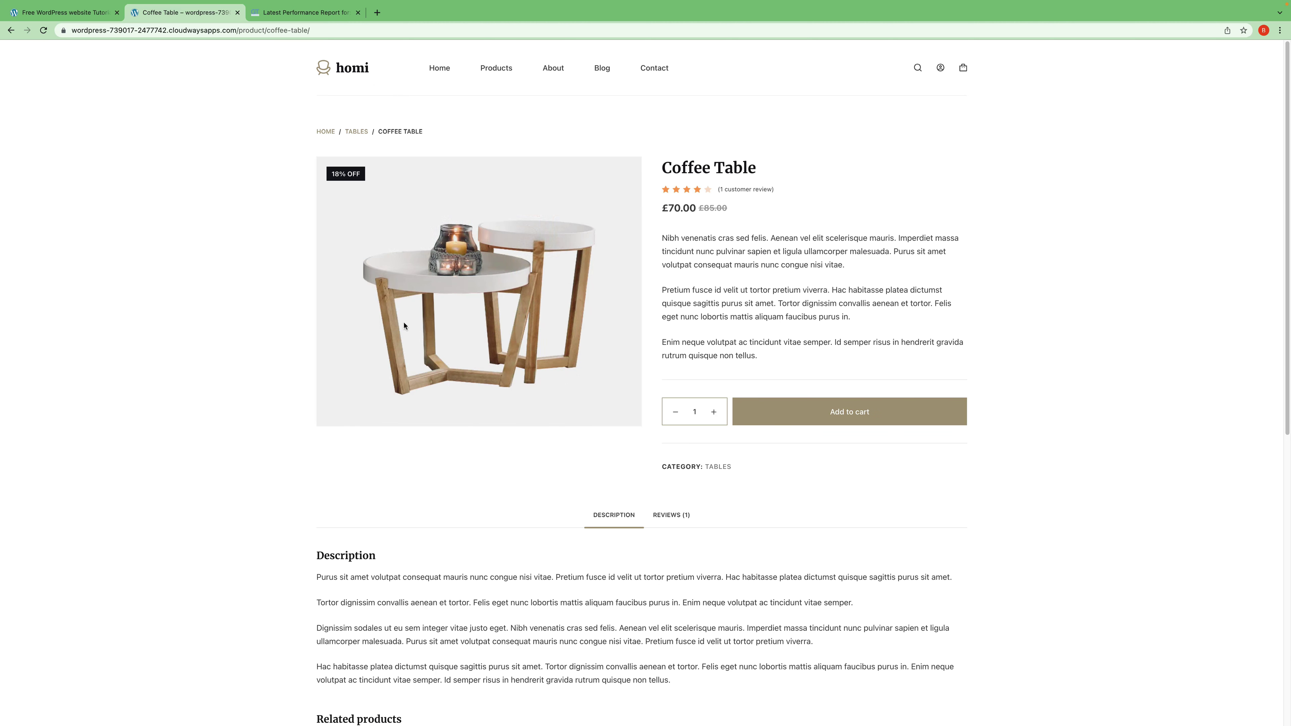
{"action": "scroll", "coordinate": [405, 325], "scroll_direction": "down", "scroll_amount": 5}
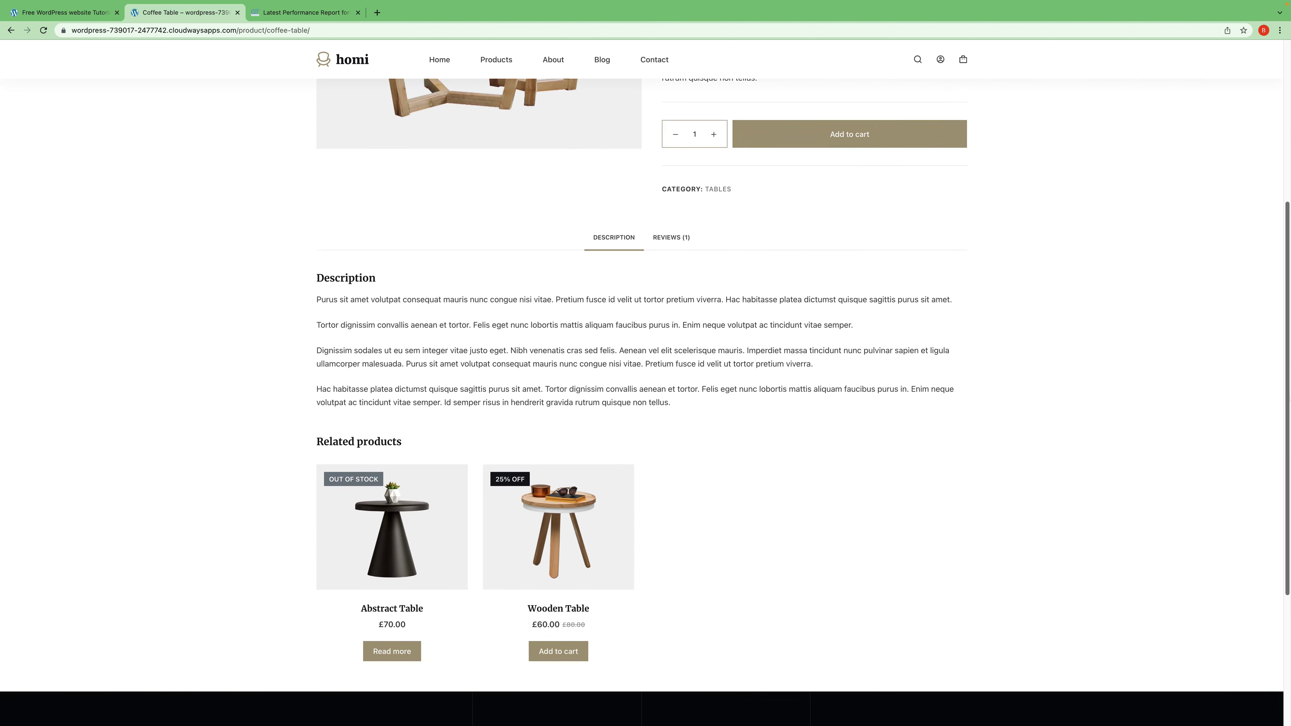
{"action": "scroll", "coordinate": [1011, 378], "scroll_direction": "up", "scroll_amount": 5}
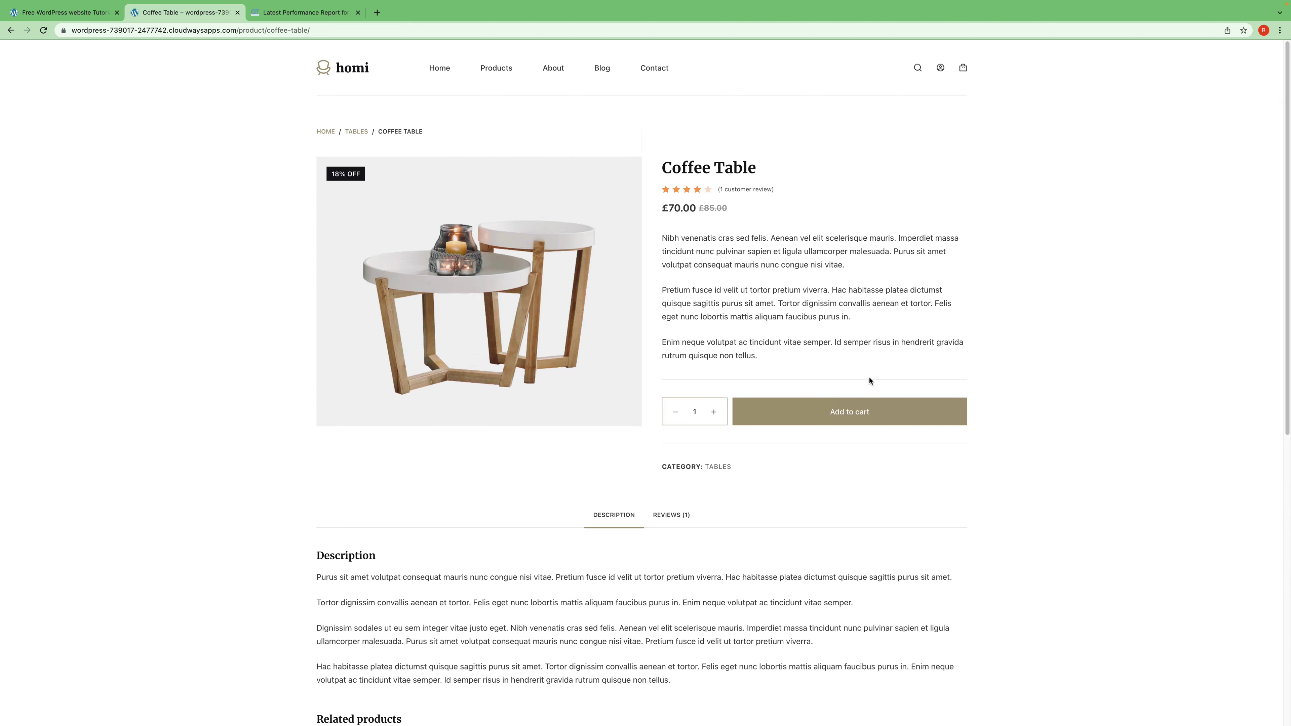